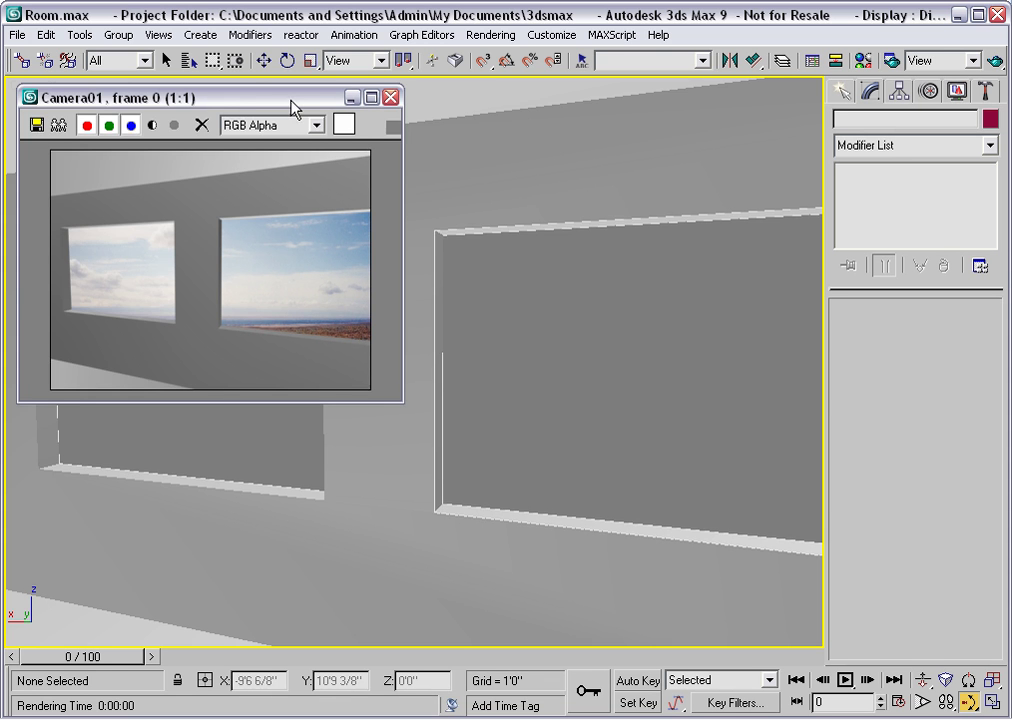
Step: Open the environment settings and assign a new Bitmap as the background environment map
{"action": "left_click", "coordinate": [390, 97]}
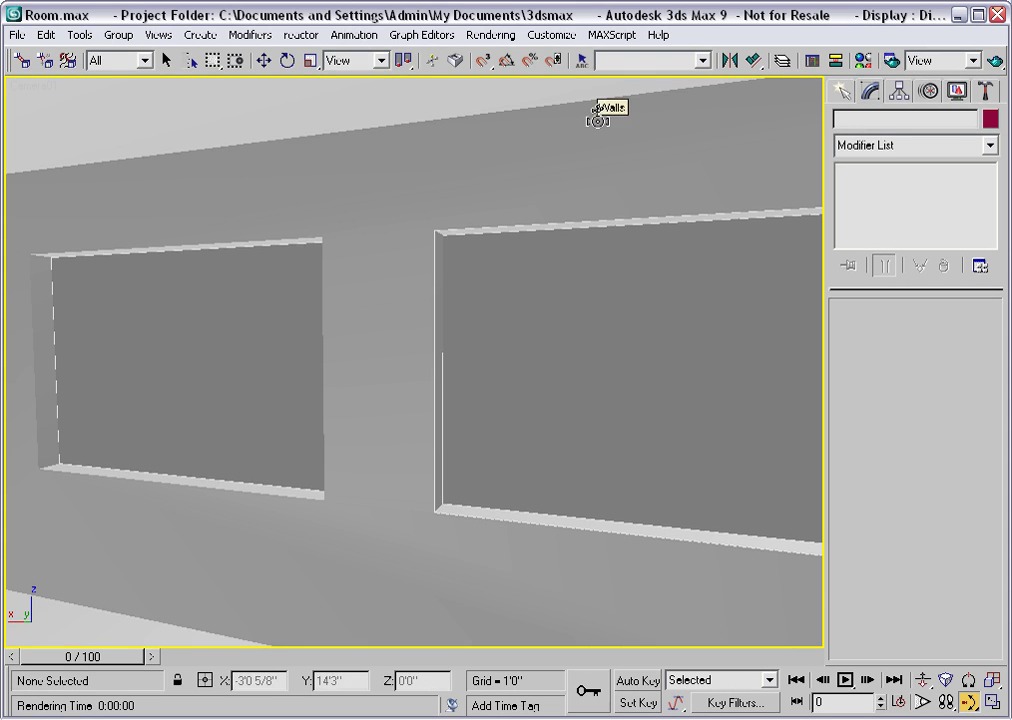
{"action": "key", "text": "8"}
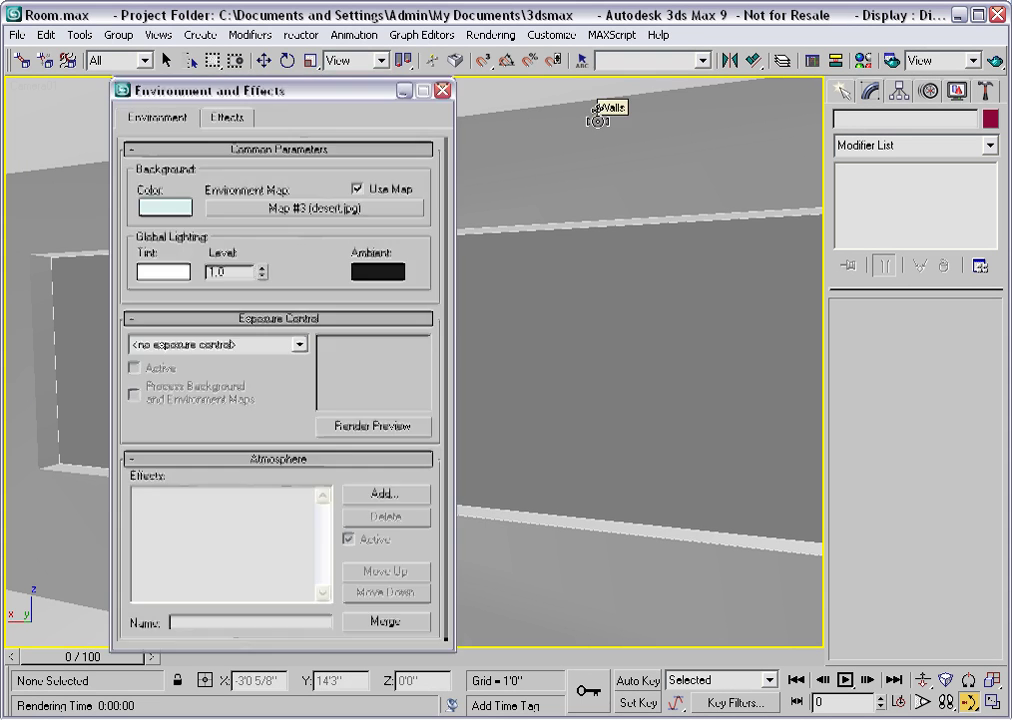
{"action": "left_click", "coordinate": [322, 219]}
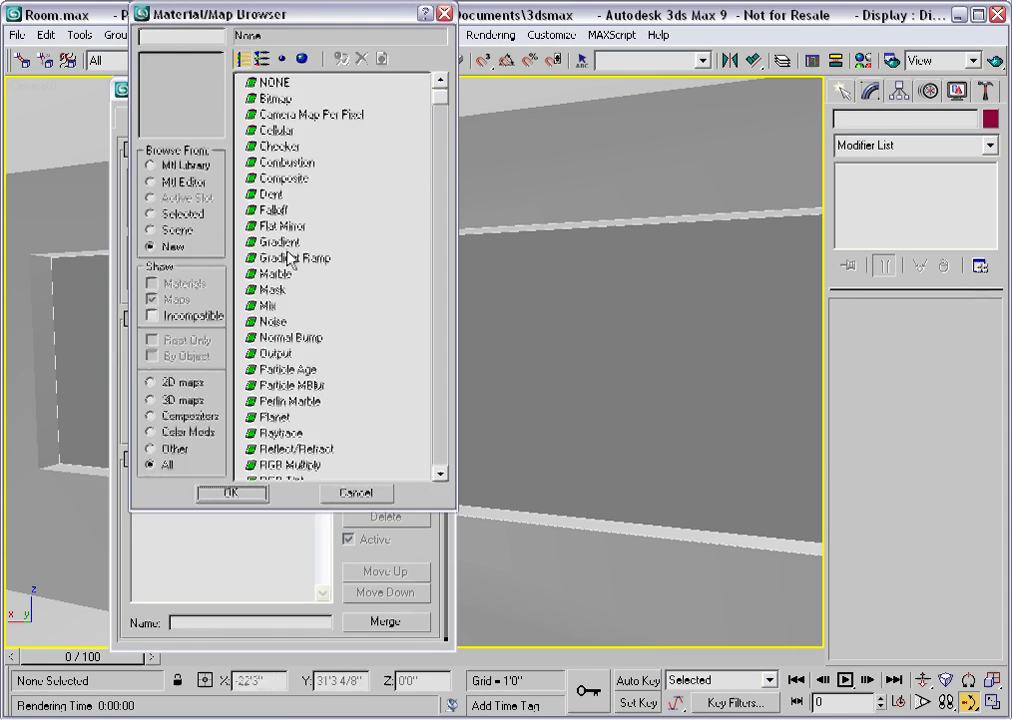
{"action": "double_click", "coordinate": [264, 84]}
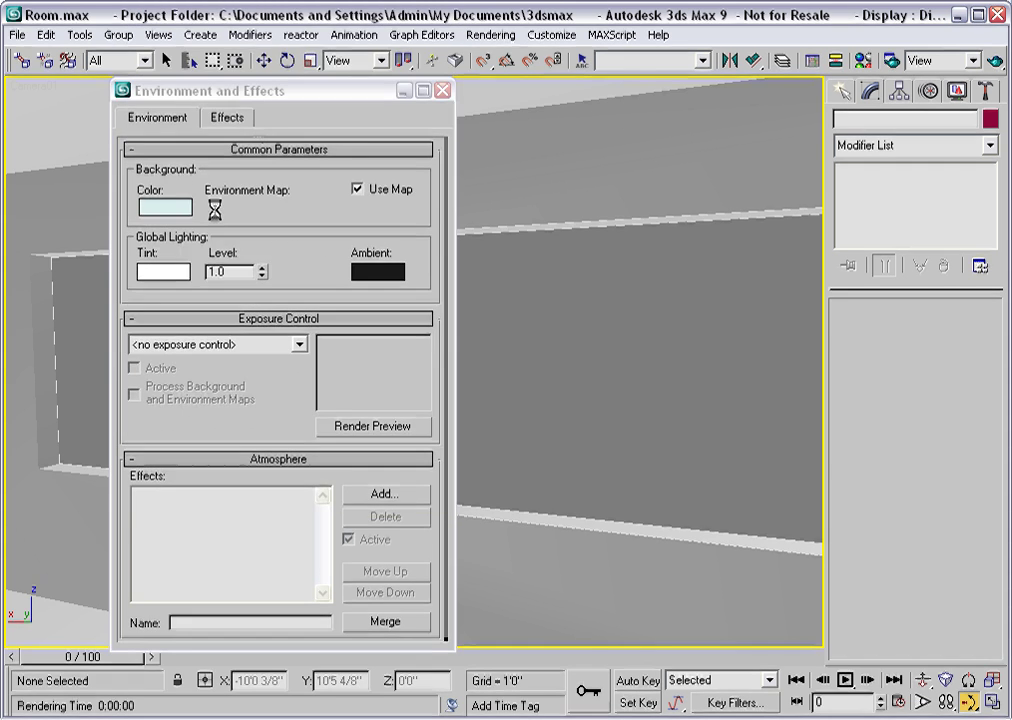
Step: Preview Sky.jpg from the Sample Files folder at full size and load it as the environment bitmap
{"action": "left_click", "coordinate": [517, 135]}
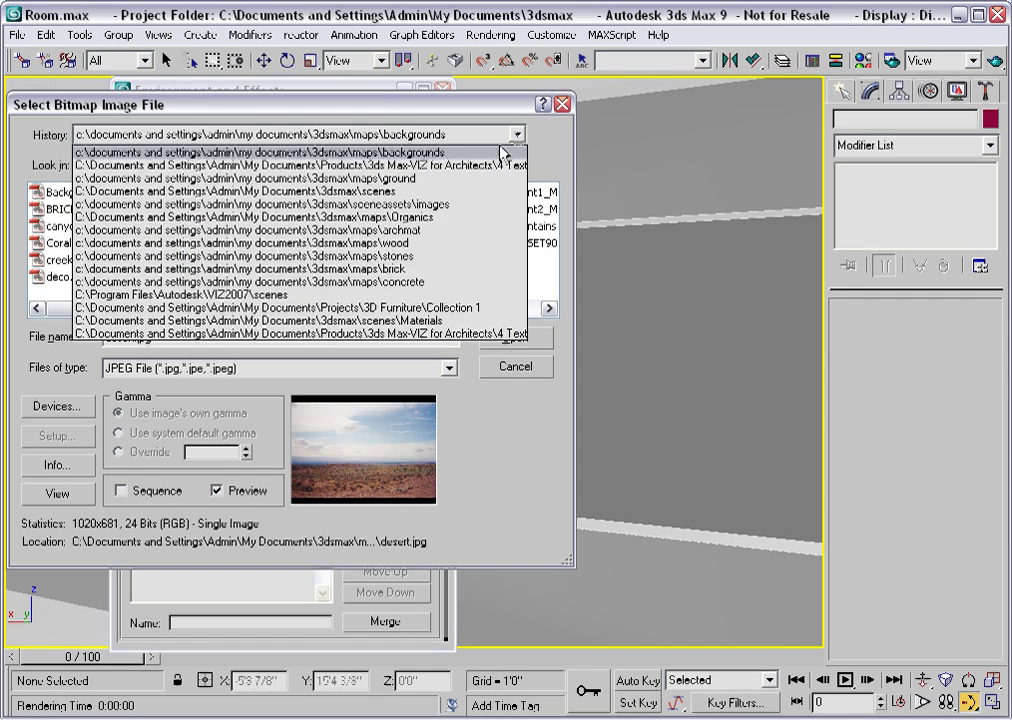
{"action": "left_click", "coordinate": [488, 165]}
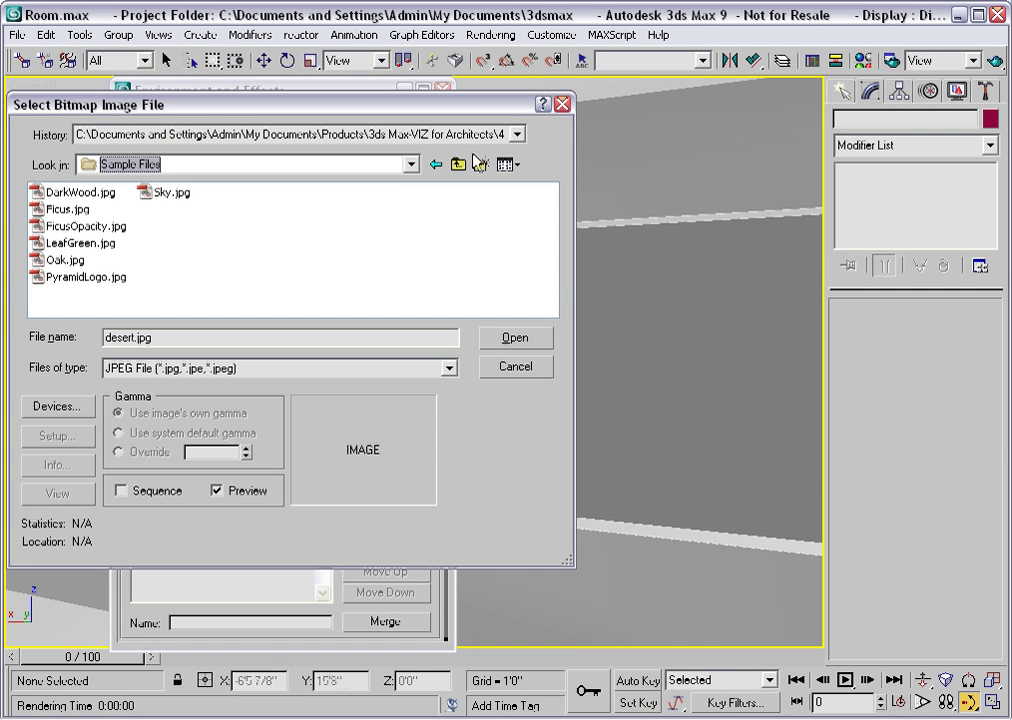
{"action": "left_click", "coordinate": [166, 196]}
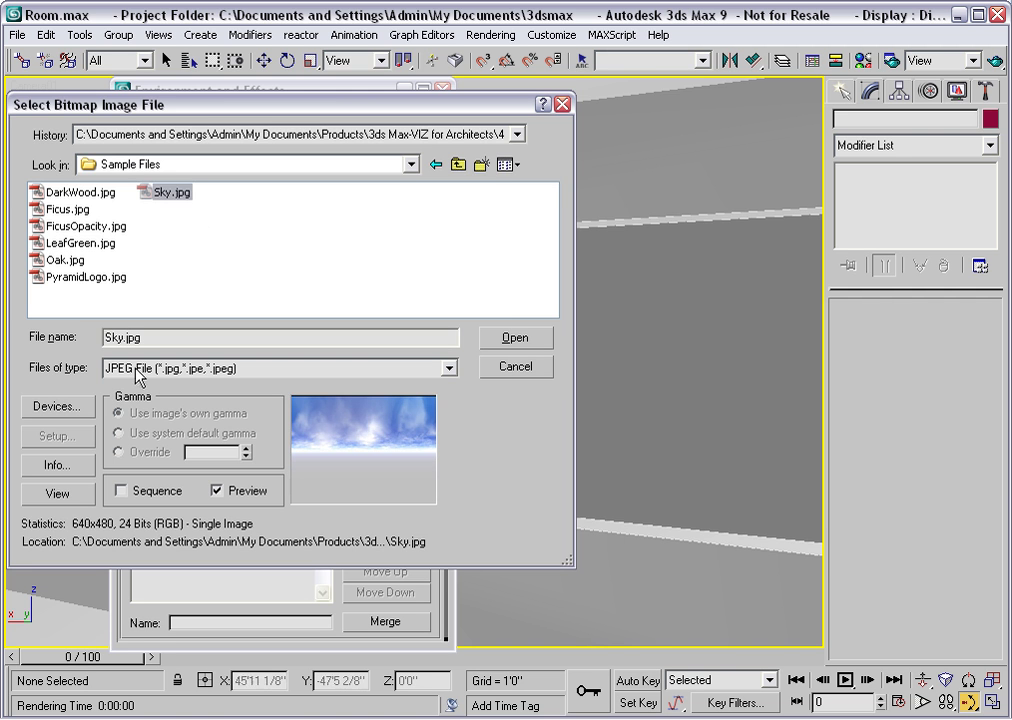
{"action": "left_click", "coordinate": [62, 497]}
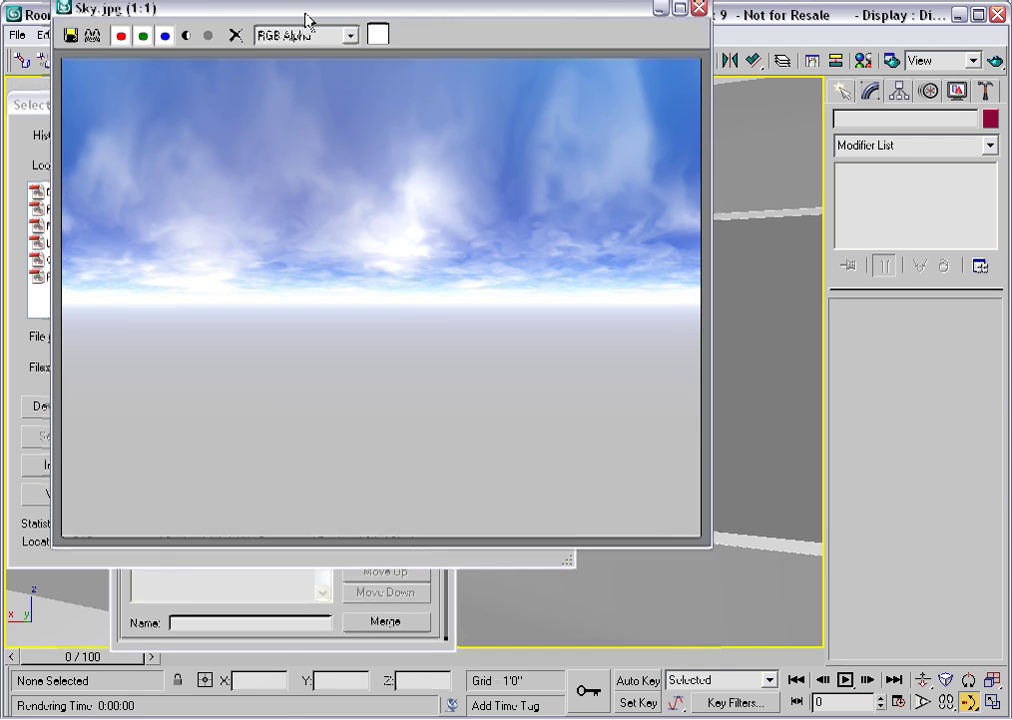
{"action": "left_click_drag", "start_coordinate": [305, 18], "coordinate": [314, 124]}
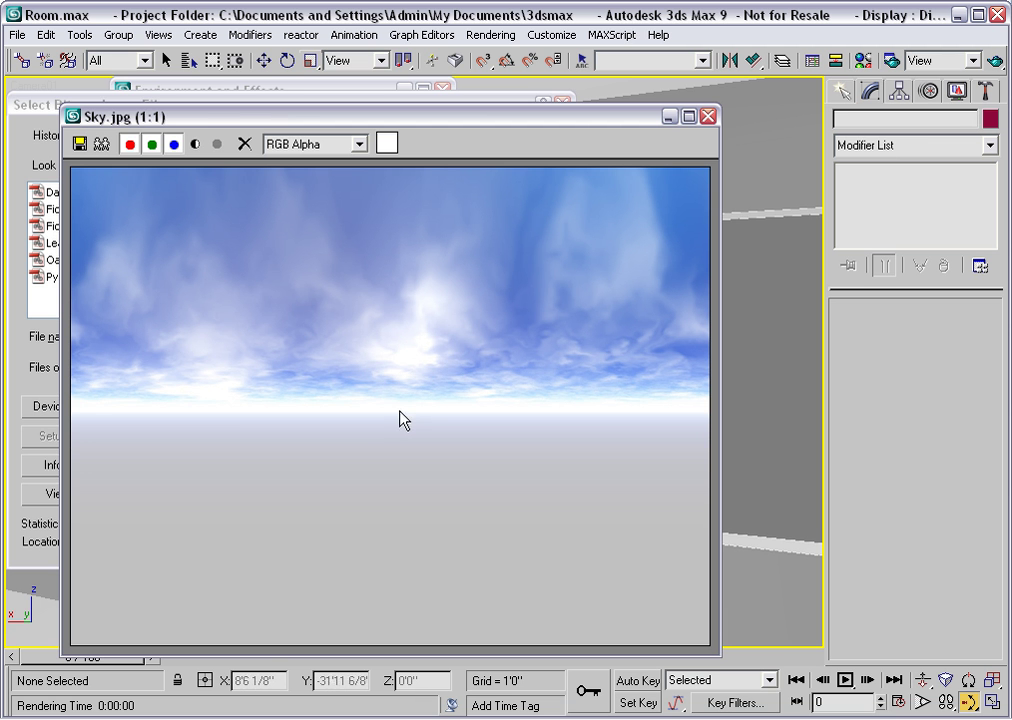
{"action": "left_click", "coordinate": [708, 116]}
{"action": "left_click", "coordinate": [510, 337]}
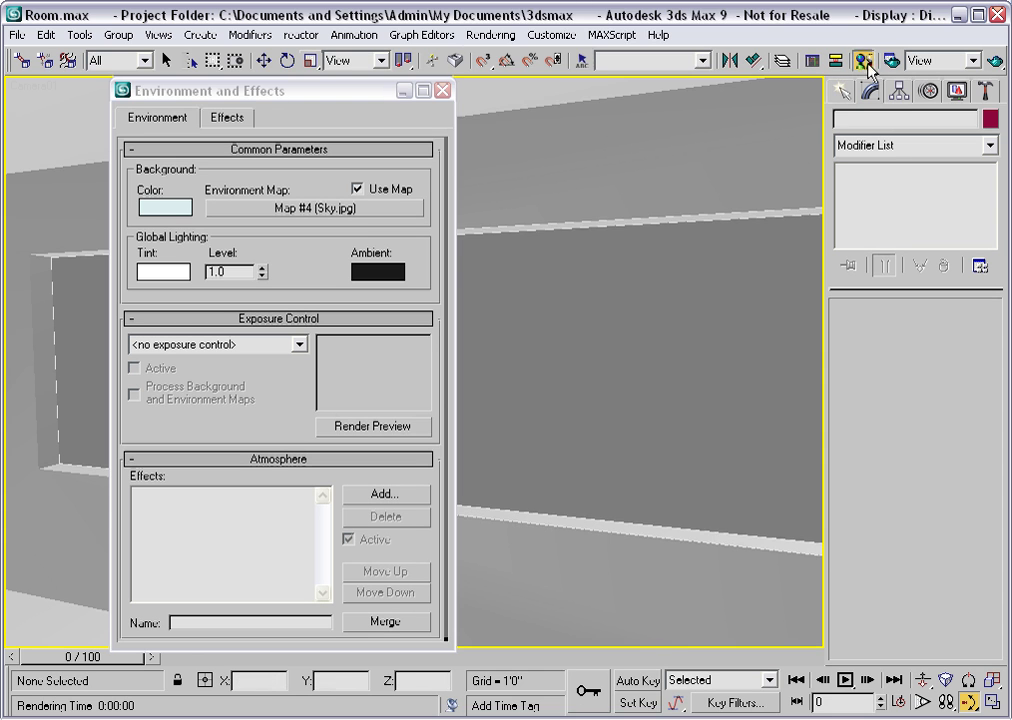
Step: Copy the Sky.jpg environment map as an instance into the second sample slot of the Material Editor
{"action": "left_click", "coordinate": [860, 60]}
{"action": "left_click_drag", "start_coordinate": [345, 210], "coordinate": [620, 118]}
{"action": "left_click", "coordinate": [620, 422]}
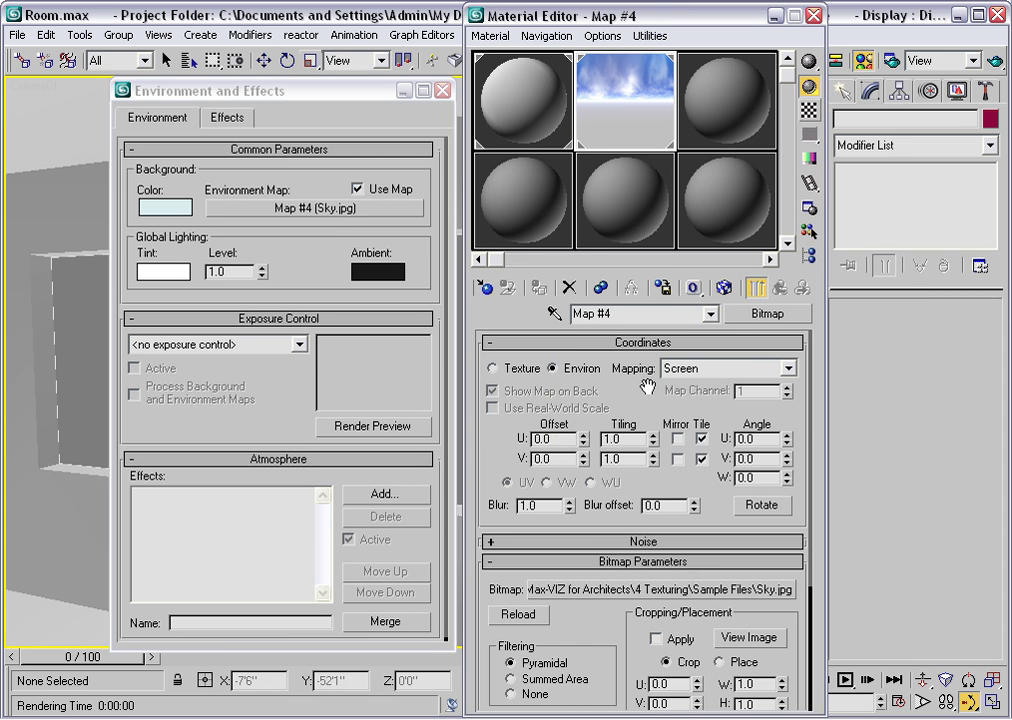
Step: Set the sky map's mapping to Cylindrical Environment and render the camera view
{"action": "left_click", "coordinate": [789, 368]}
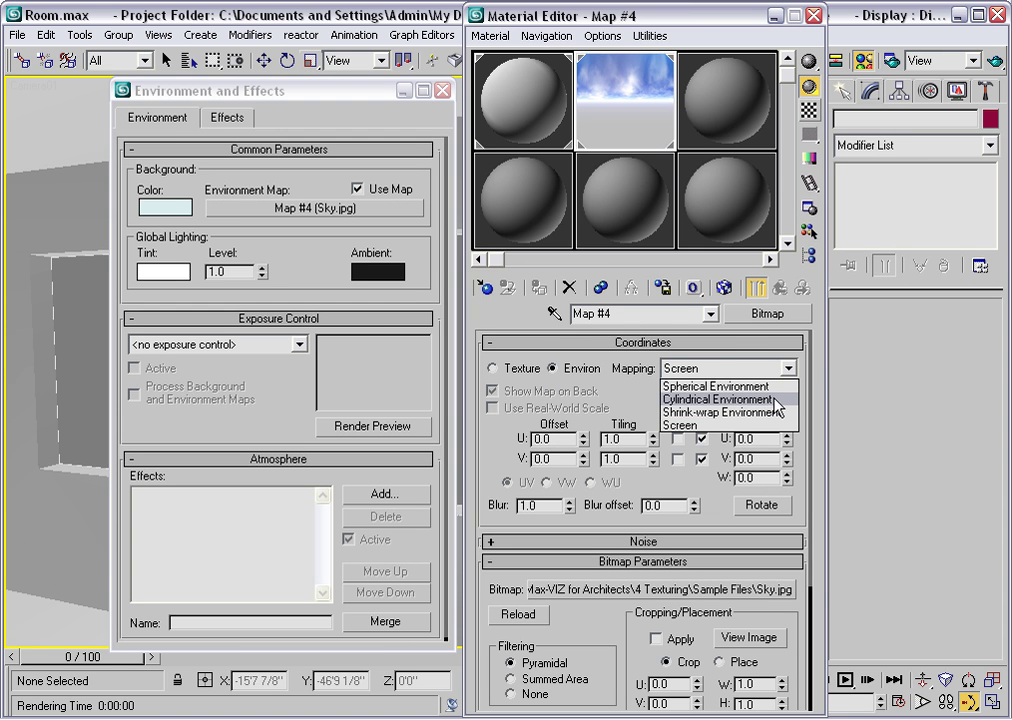
{"action": "left_click", "coordinate": [775, 399]}
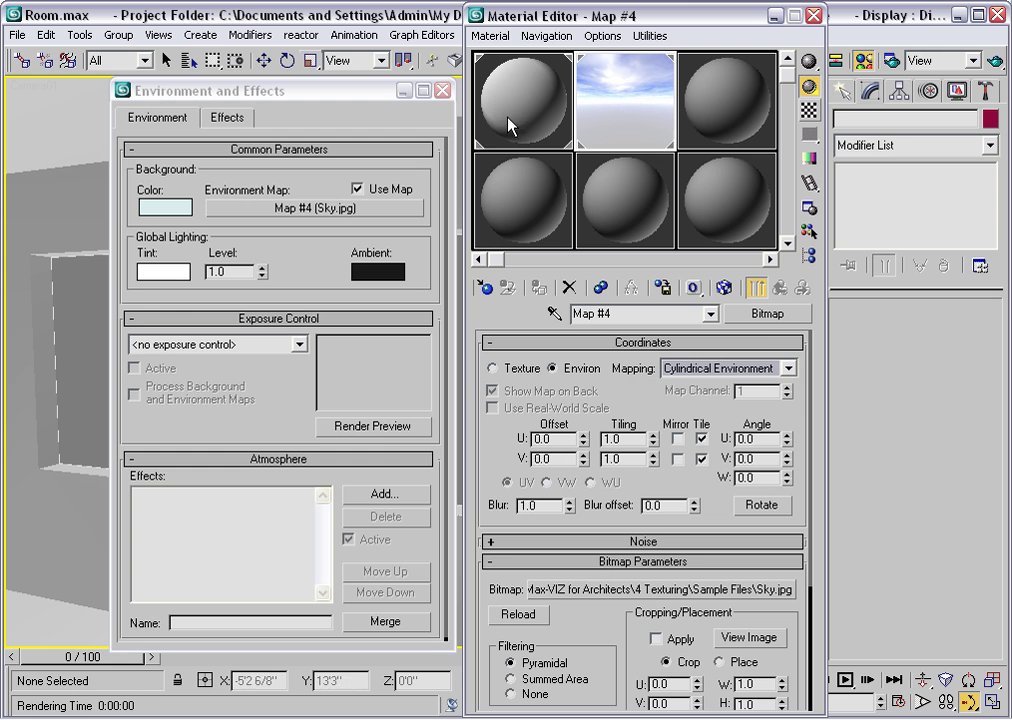
{"action": "left_click", "coordinate": [444, 91]}
{"action": "left_click", "coordinate": [813, 16]}
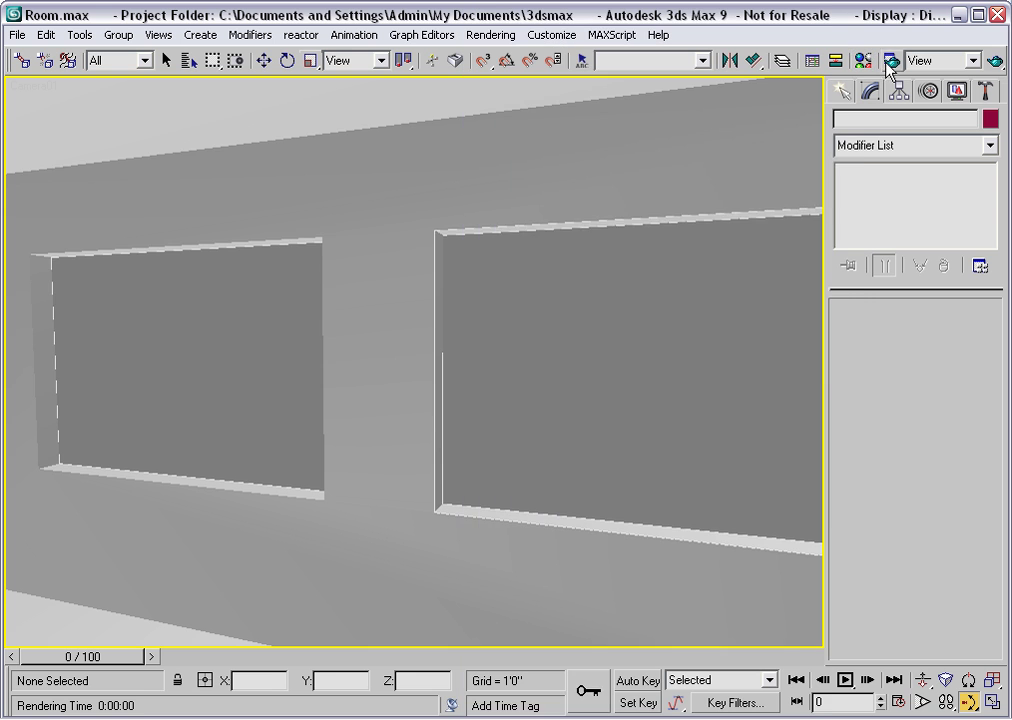
{"action": "left_click", "coordinate": [994, 61]}
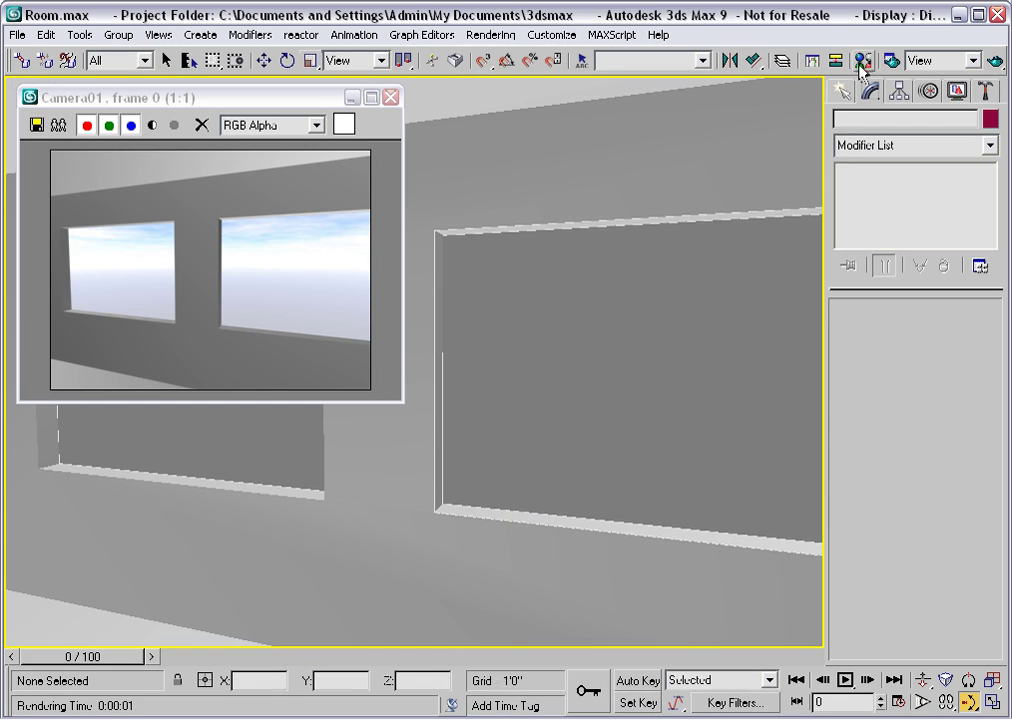
Step: Set the sky map's V offset to -0.05 and render the camera view again
{"action": "key", "text": "m"}
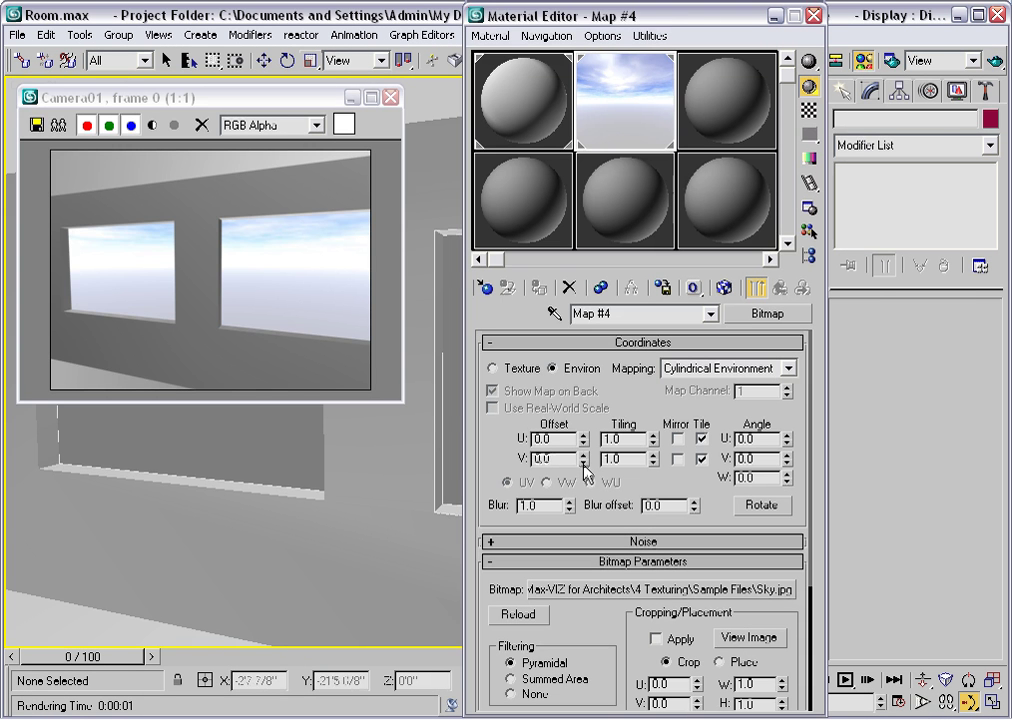
{"action": "left_click", "coordinate": [584, 463]}
{"action": "left_click", "coordinate": [584, 463]}
{"action": "left_click", "coordinate": [584, 463]}
{"action": "left_click", "coordinate": [584, 463]}
{"action": "left_click", "coordinate": [584, 463]}
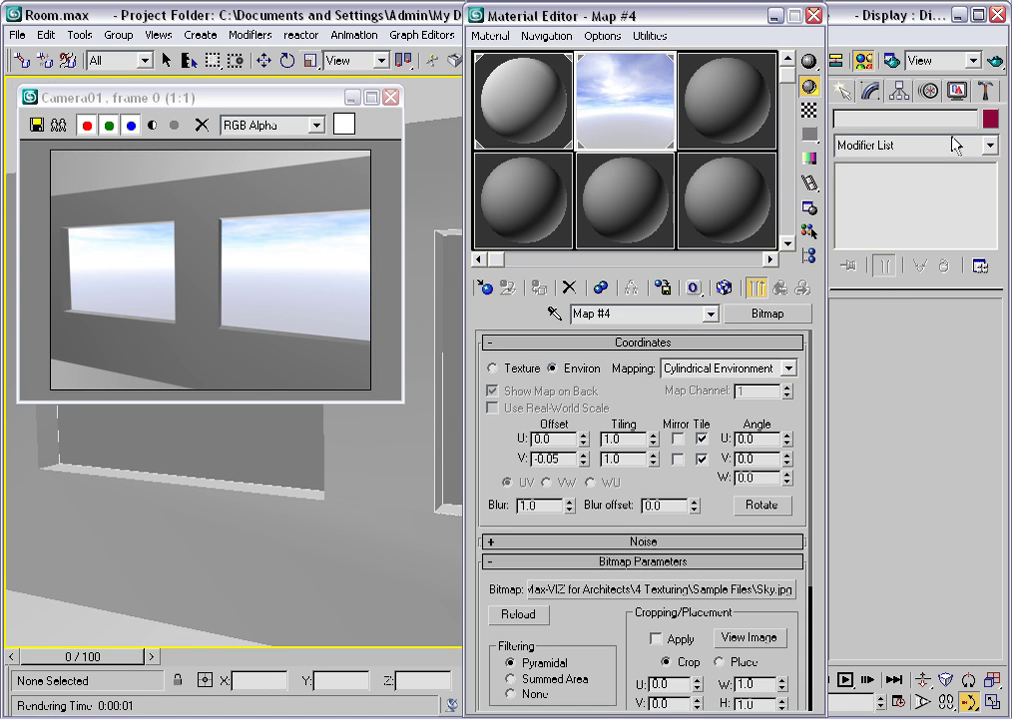
{"action": "left_click", "coordinate": [993, 62]}
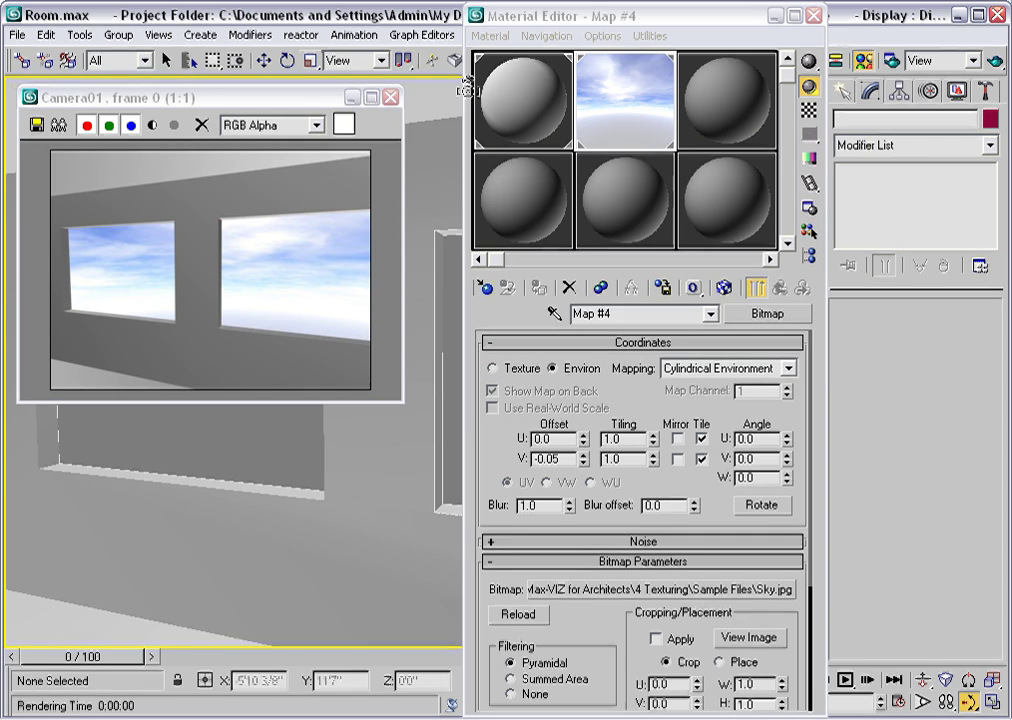
{"action": "left_click", "coordinate": [392, 99]}
{"action": "left_click", "coordinate": [814, 17]}
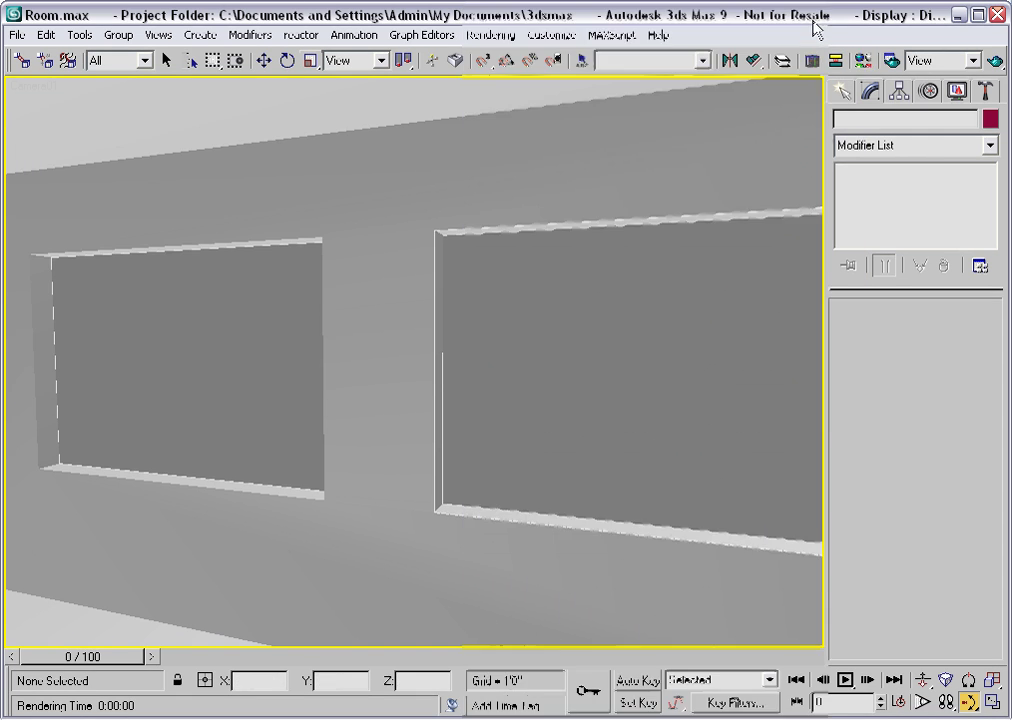
Step: Swing the camera around to the adjoining walls in two stages, rendering the windows at each angle to check the sky
{"action": "left_click_drag", "start_coordinate": [445, 328], "coordinate": [562, 330]}
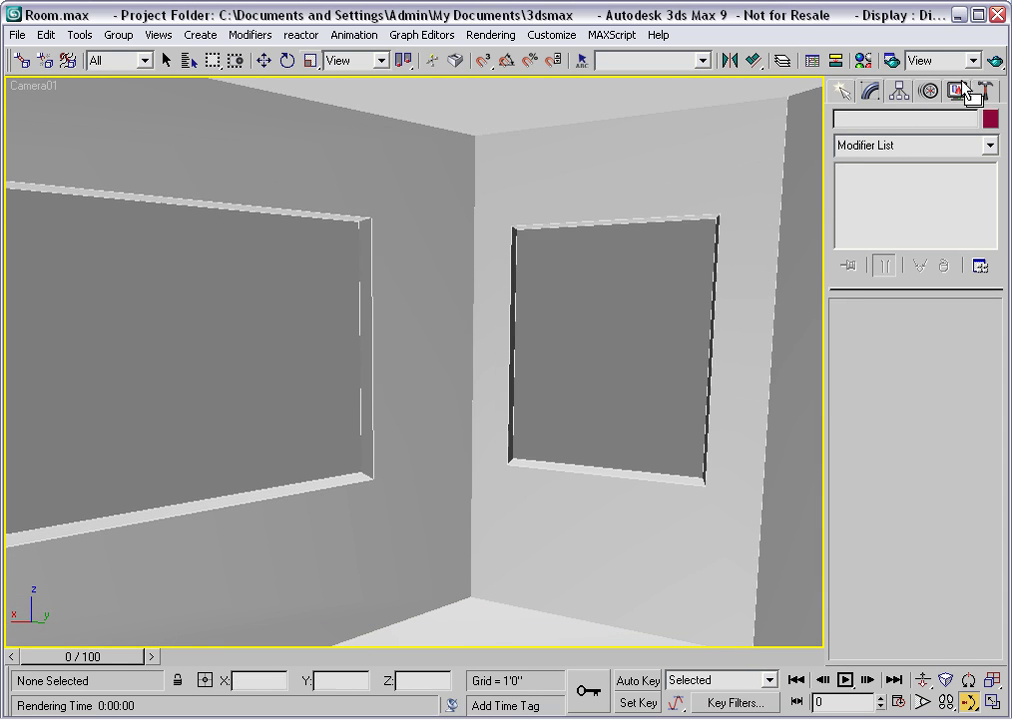
{"action": "left_click", "coordinate": [994, 62]}
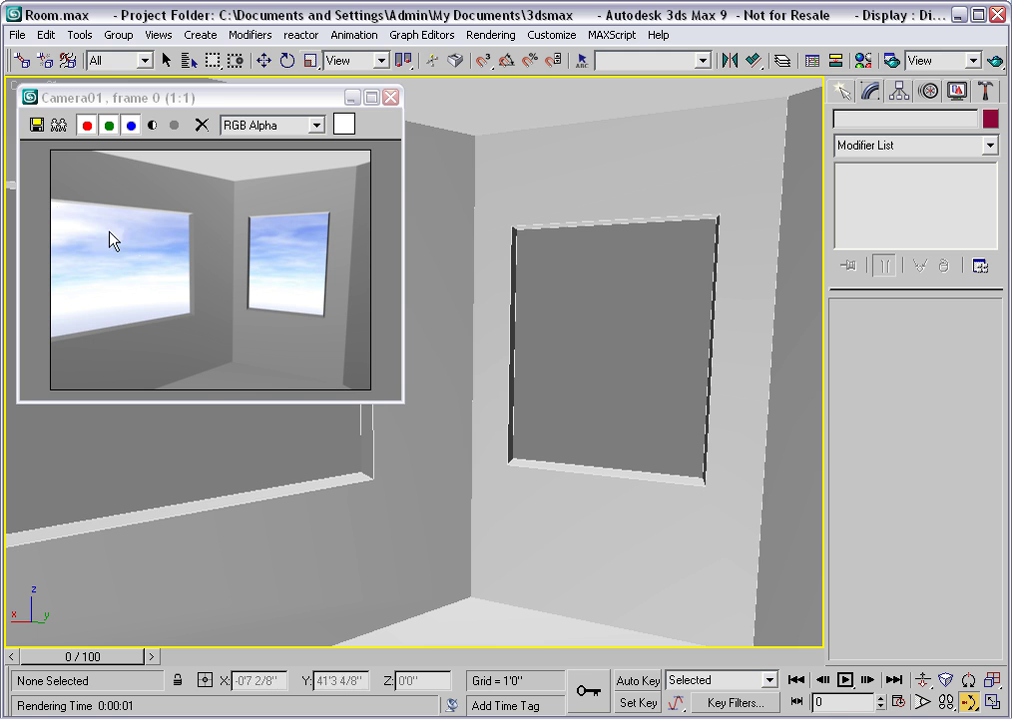
{"action": "left_click_drag", "start_coordinate": [515, 321], "coordinate": [585, 321]}
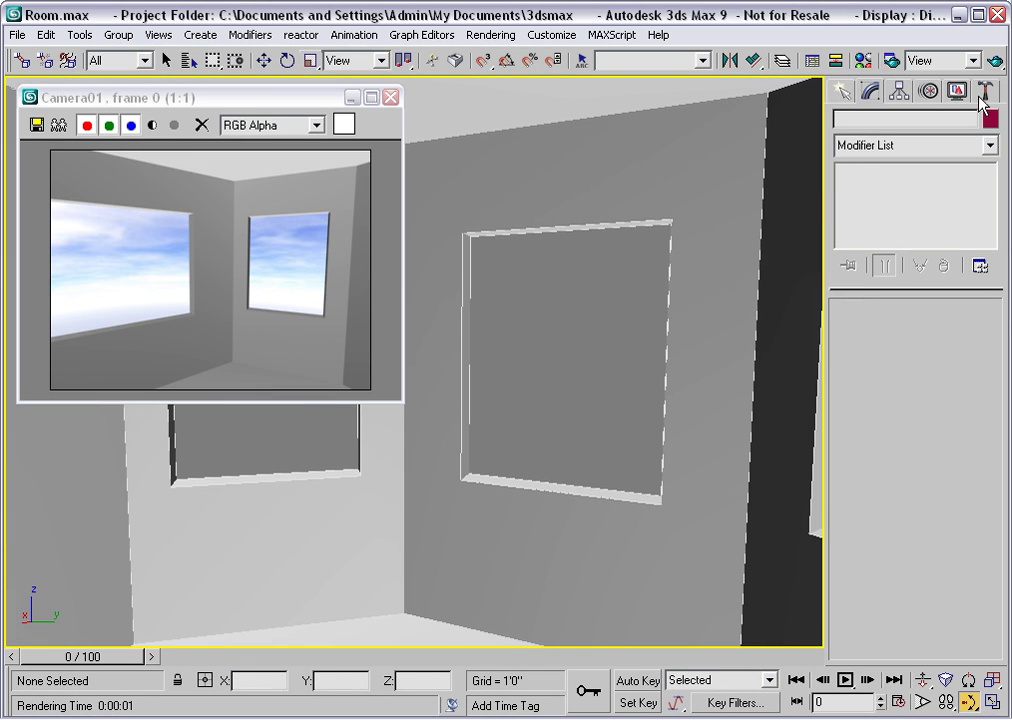
{"action": "left_click", "coordinate": [995, 60]}
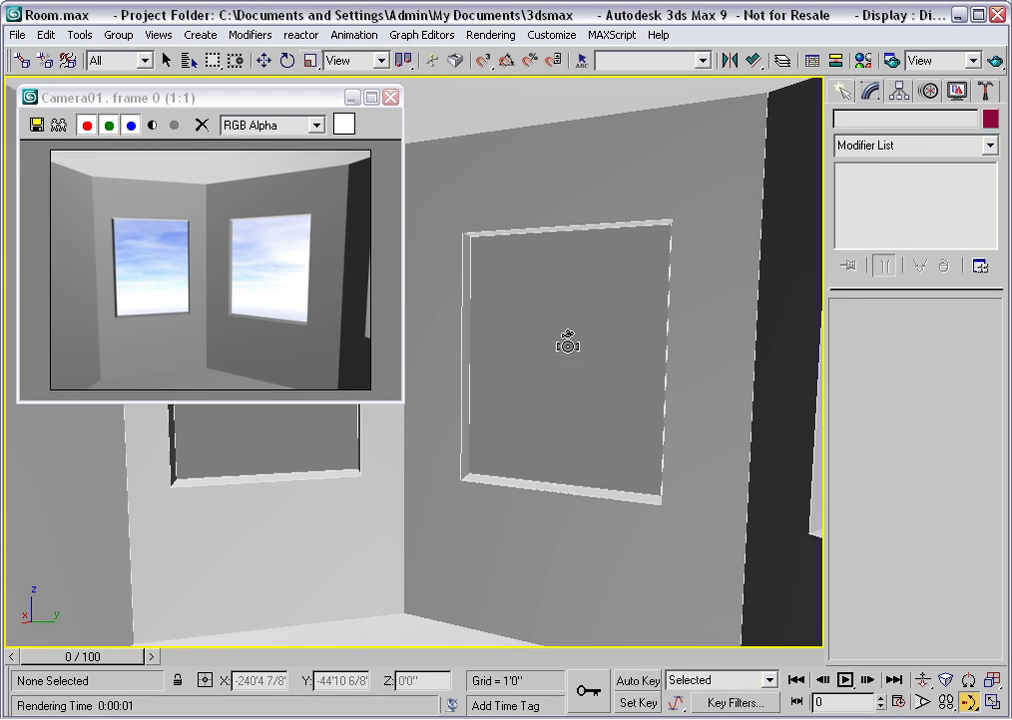